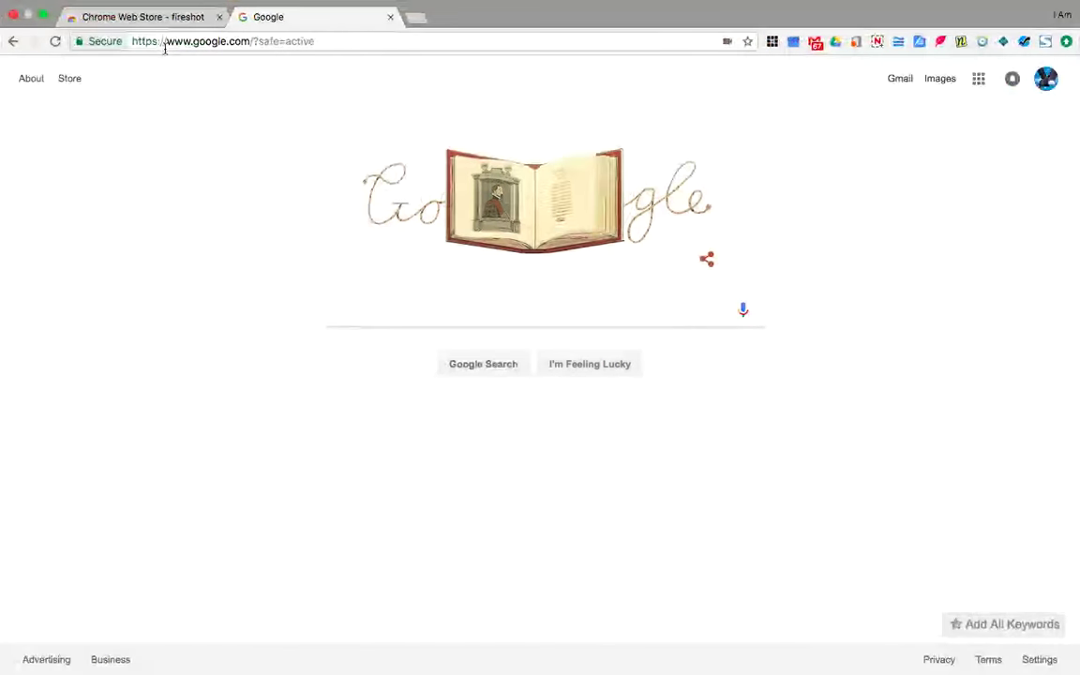
Step: Capture a selected area around the Google Doodle with FireShot's Capture selection mode
click(1046, 42)
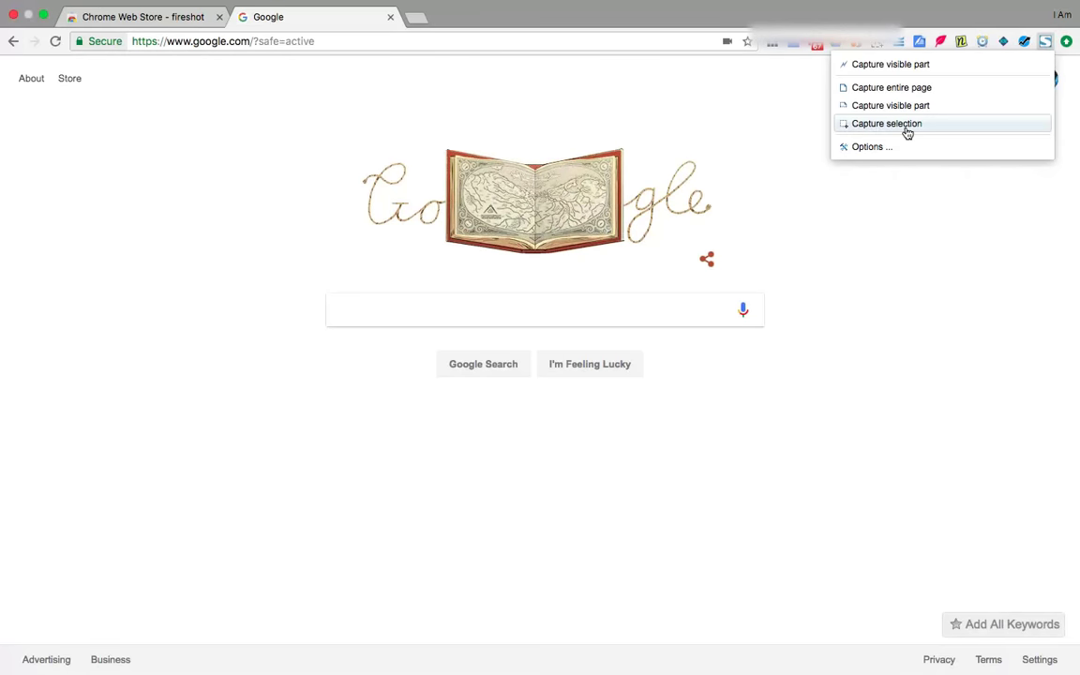
click(908, 131)
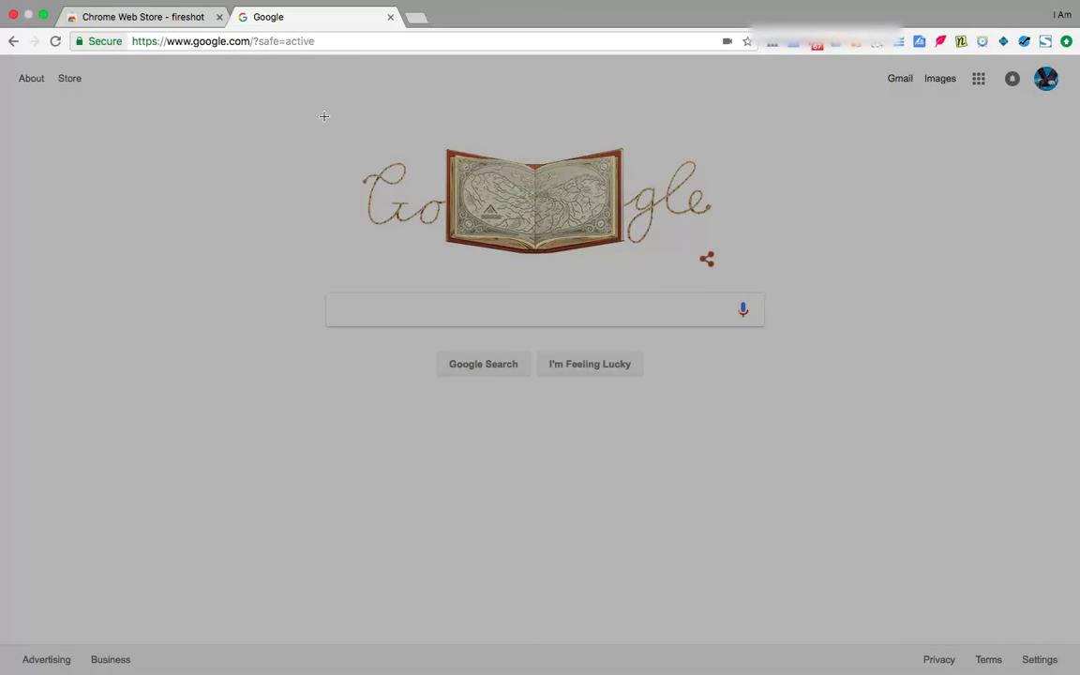
drag(321, 117, 762, 292)
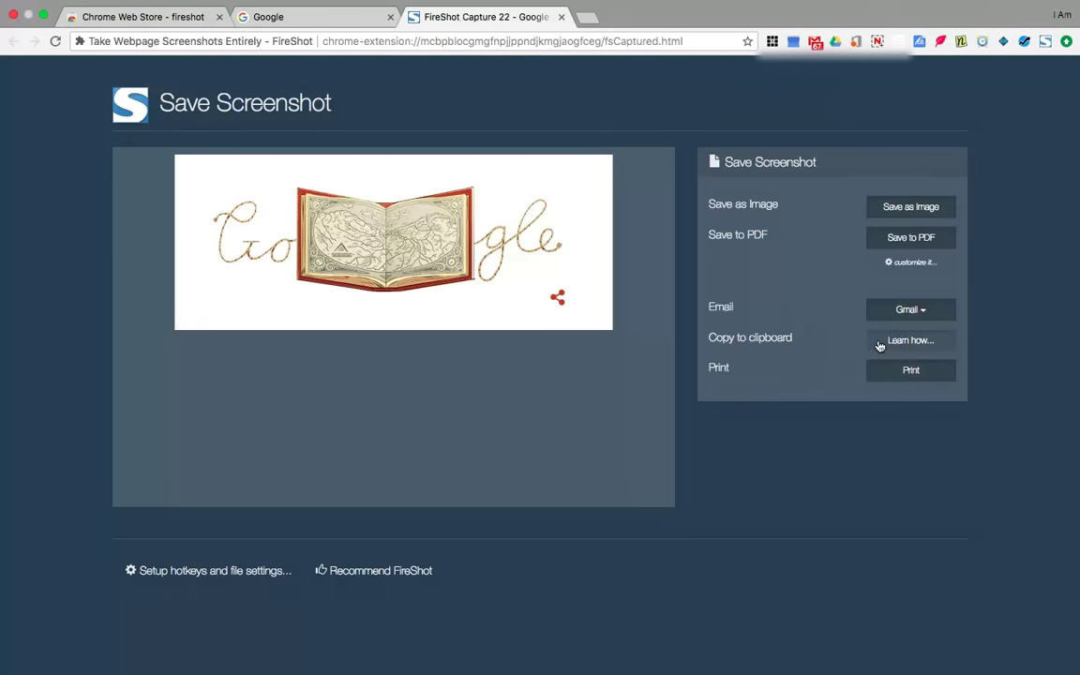
Step: Close the Doodle capture, capture the visible part of the Google homepage, then close that page
click(561, 17)
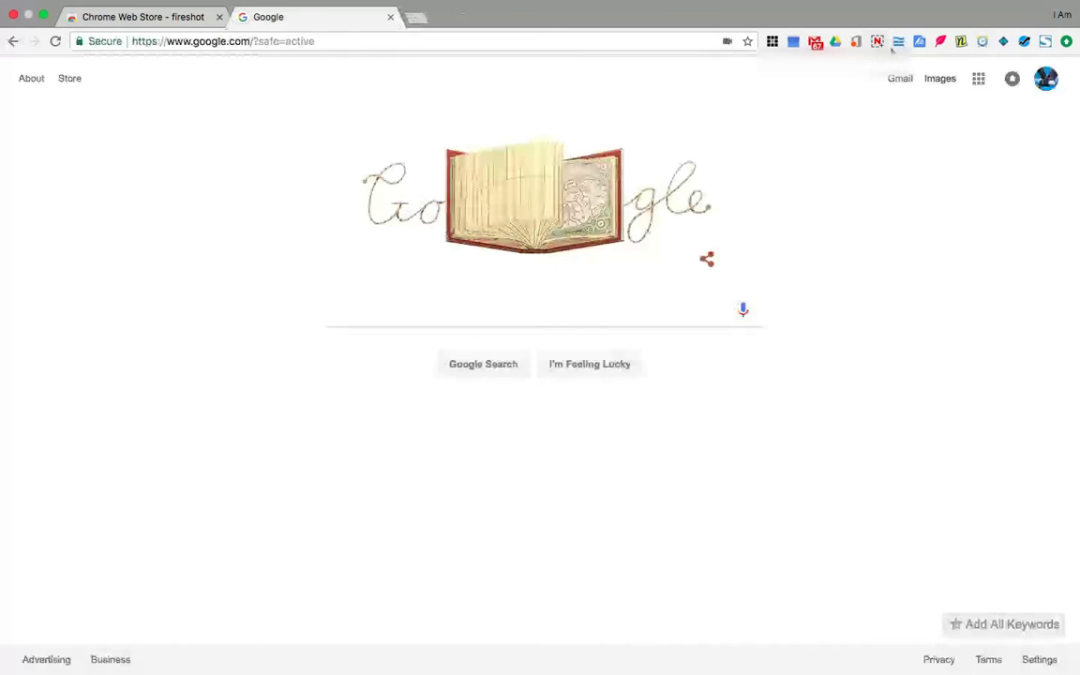
click(1044, 42)
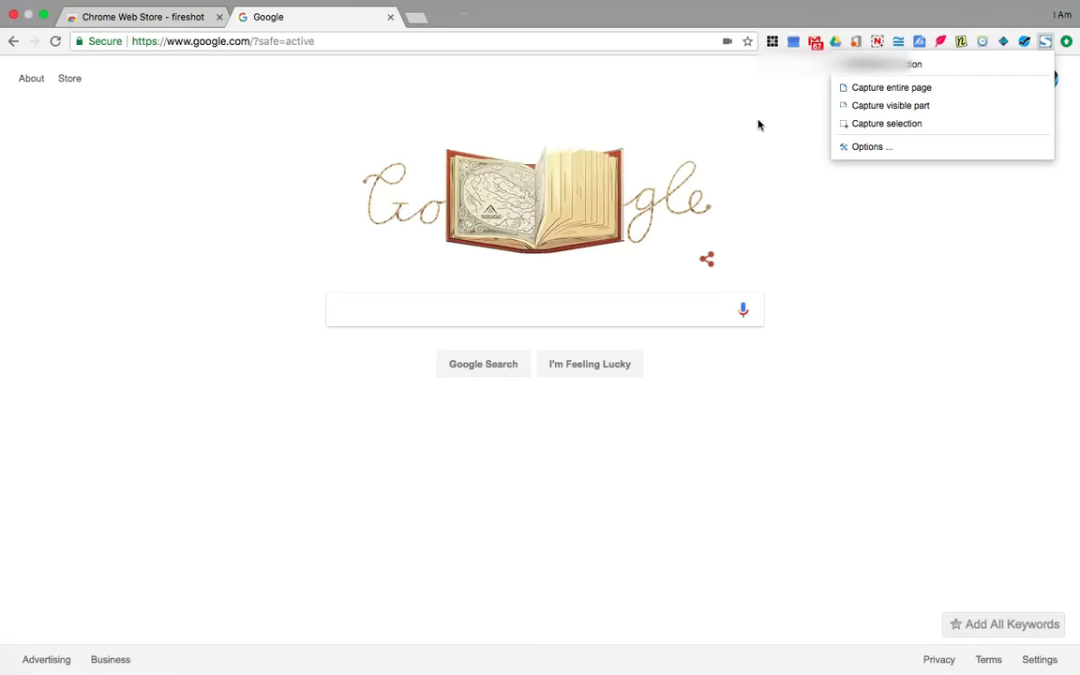
click(469, 91)
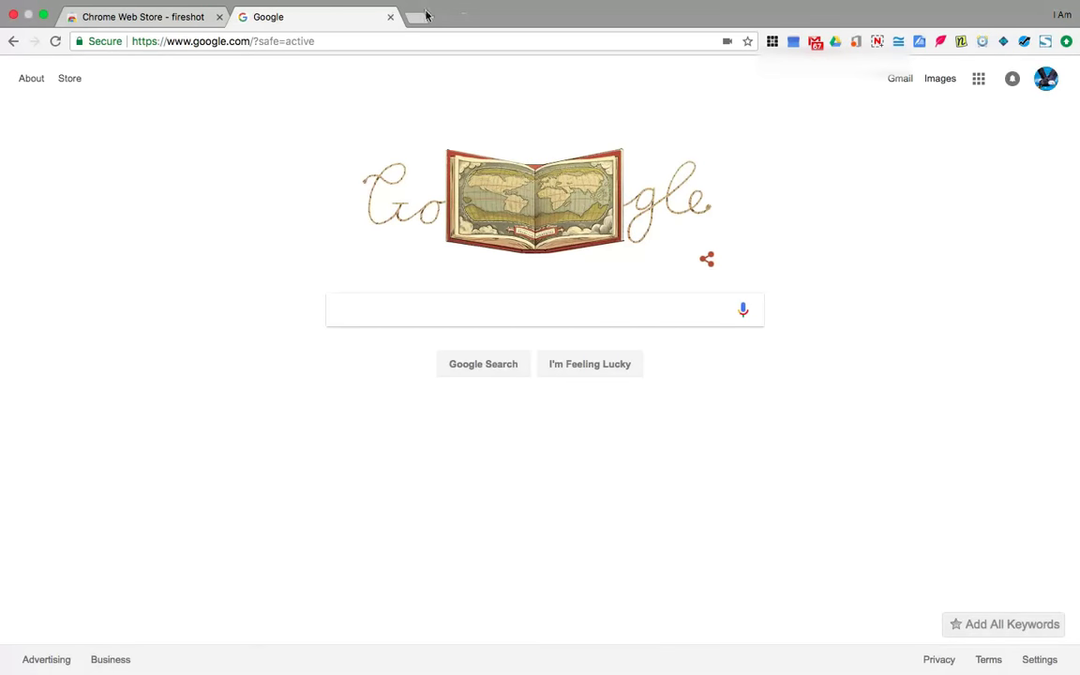
click(1043, 44)
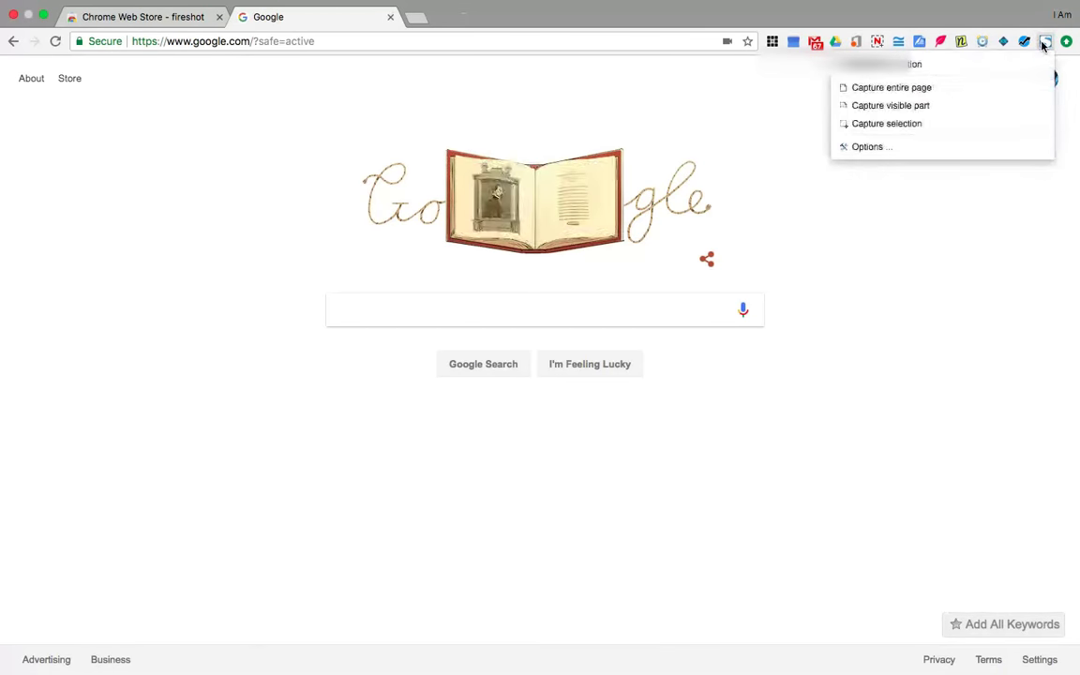
click(972, 108)
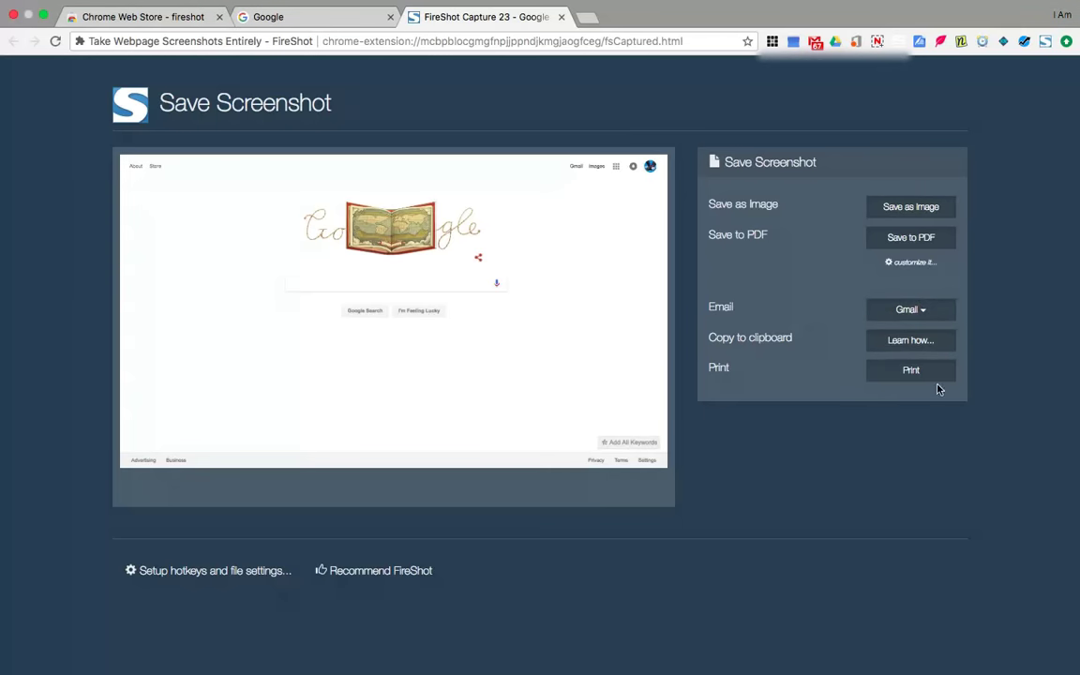
click(560, 17)
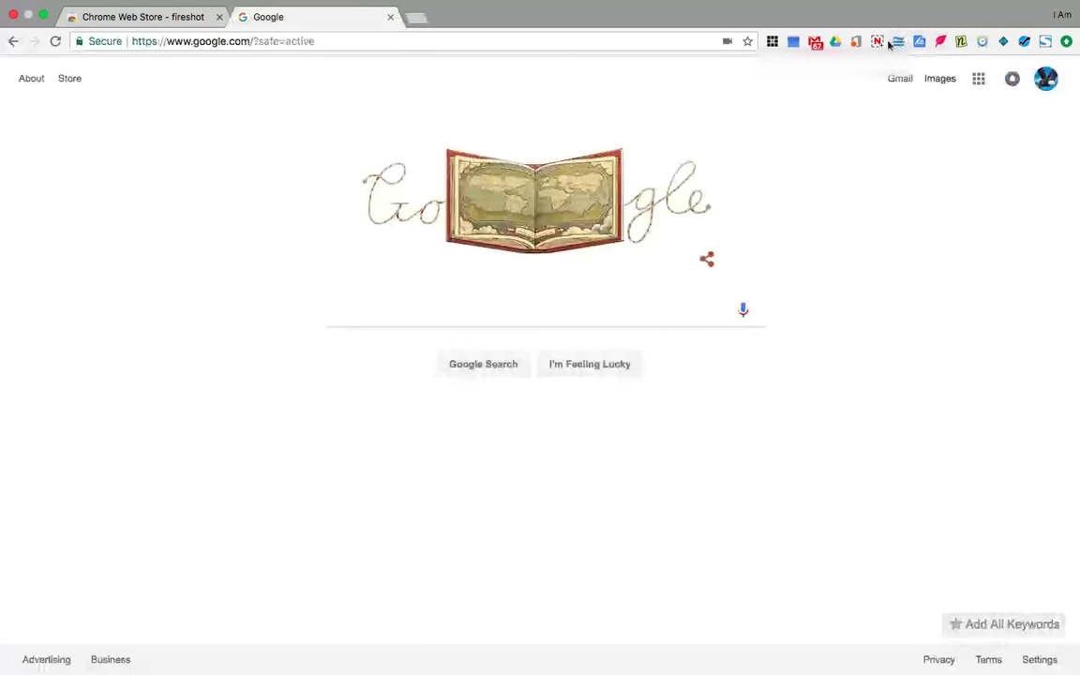
Step: Show FireShot's dropdown of capture modes and Options from the toolbar icon
click(1046, 43)
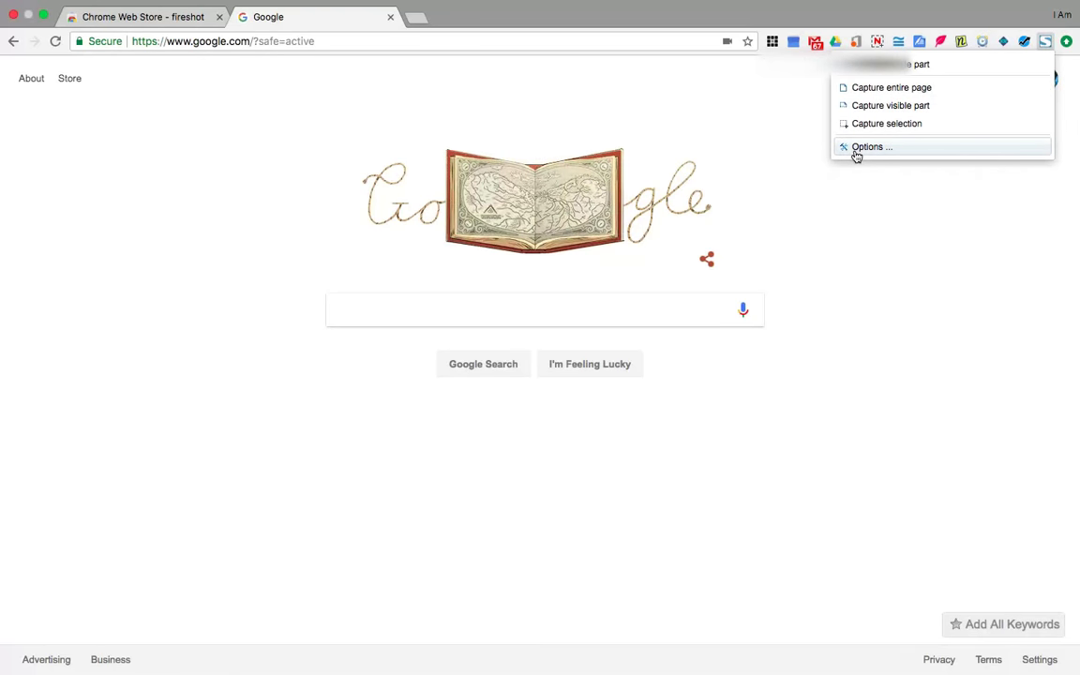
Step: Review the FireShot Options page's PNG/JPG and saving settings, then close it
click(856, 148)
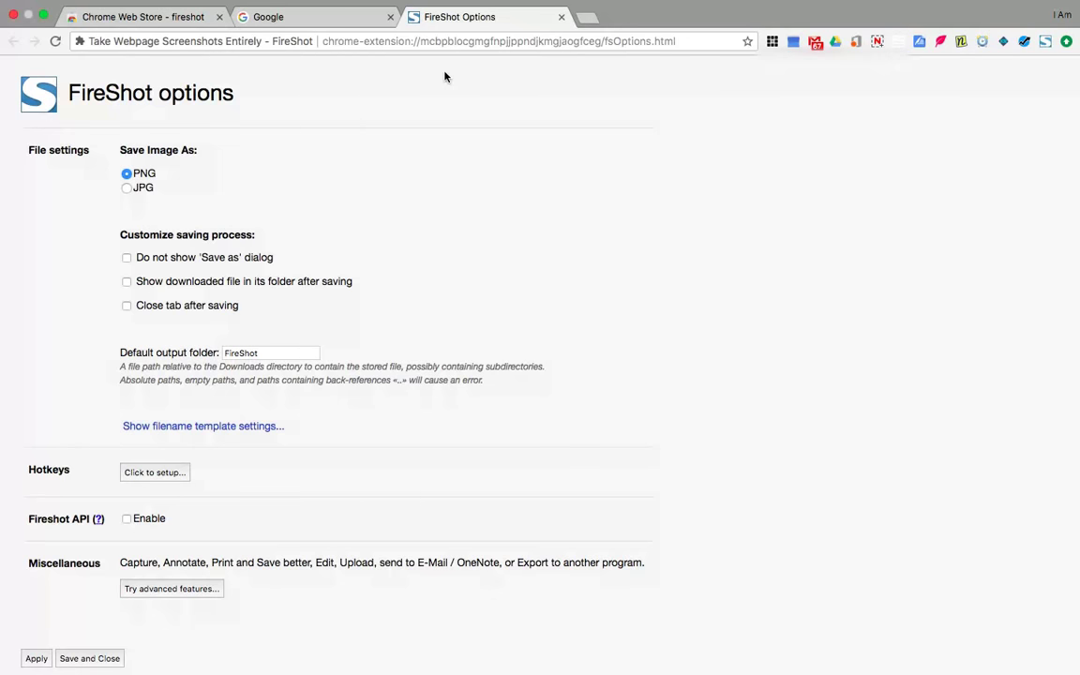
click(561, 18)
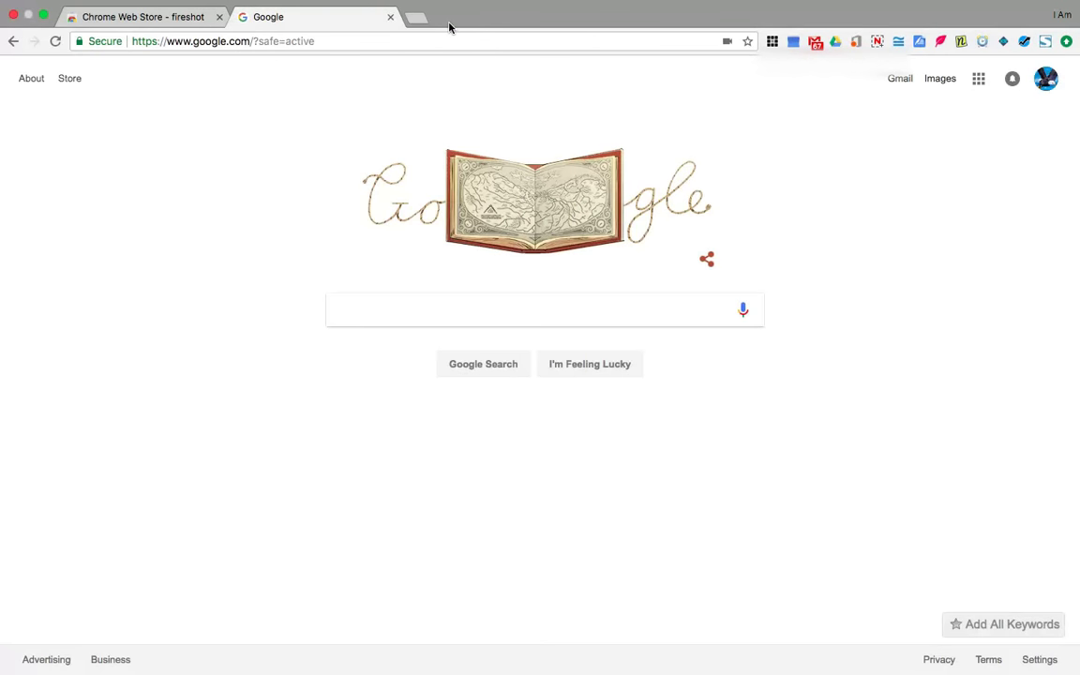
Step: Search Google for 'chrome web store' and go to its extensions page
click(422, 314)
text(c)
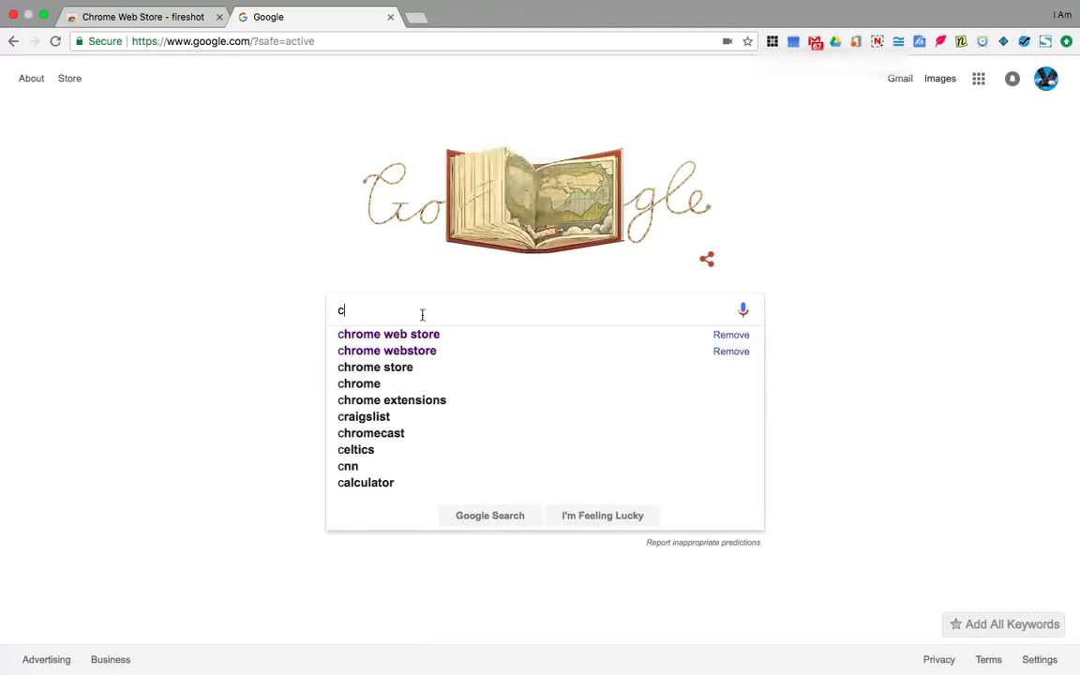
click(406, 335)
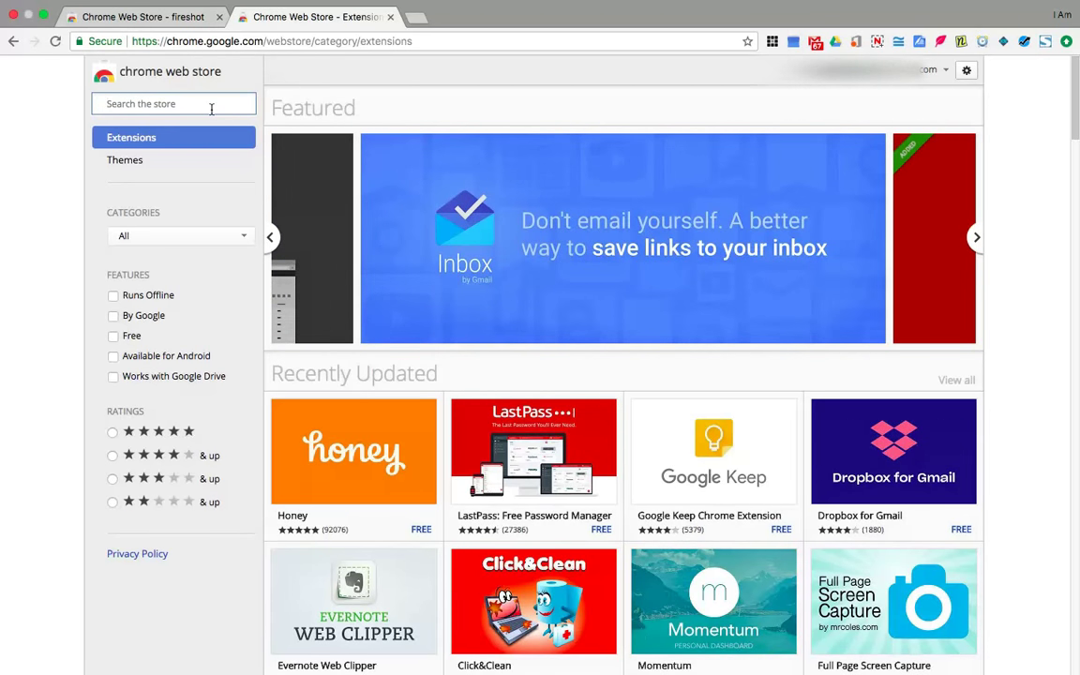
Step: Search the Chrome Web Store for 'fireshot'
text(fires)
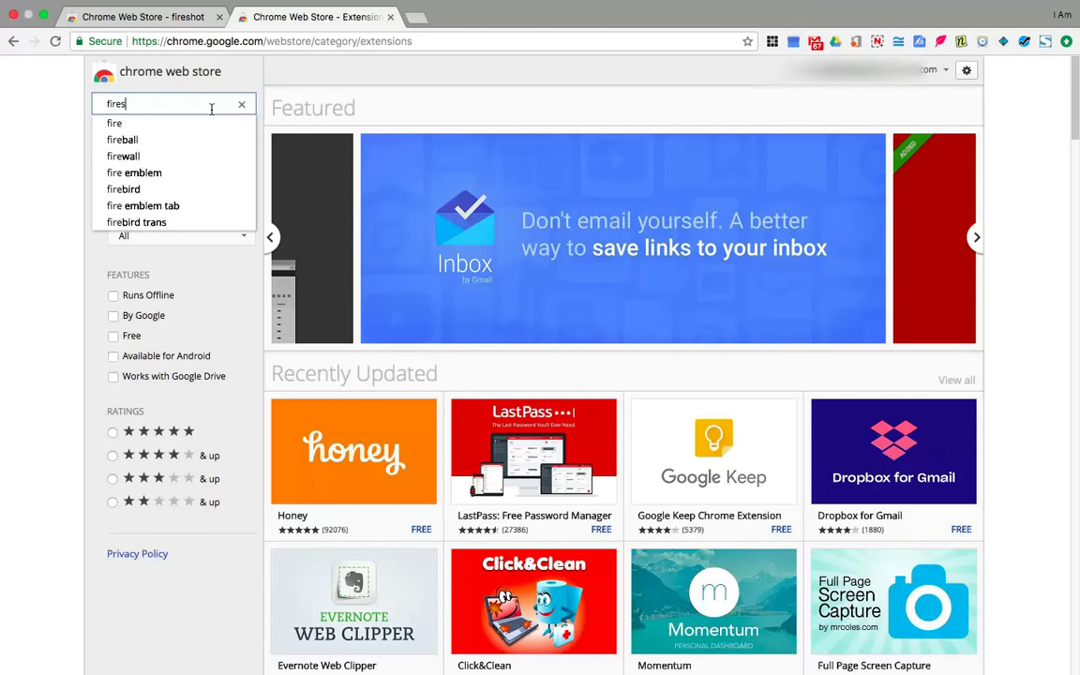
text(hot)
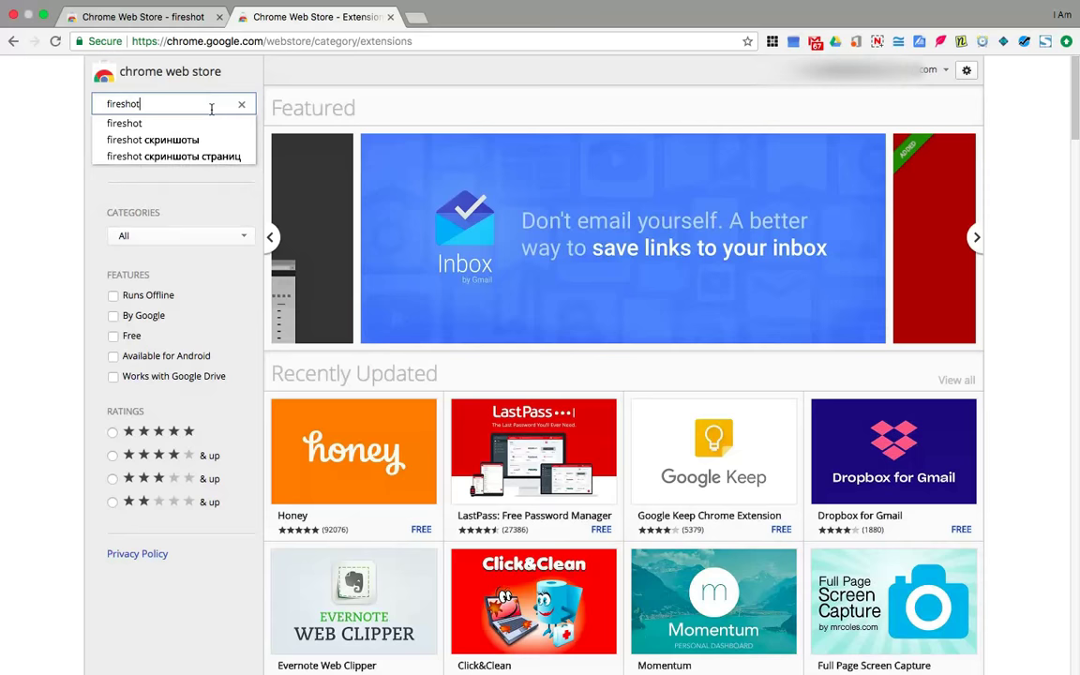
key(Return)
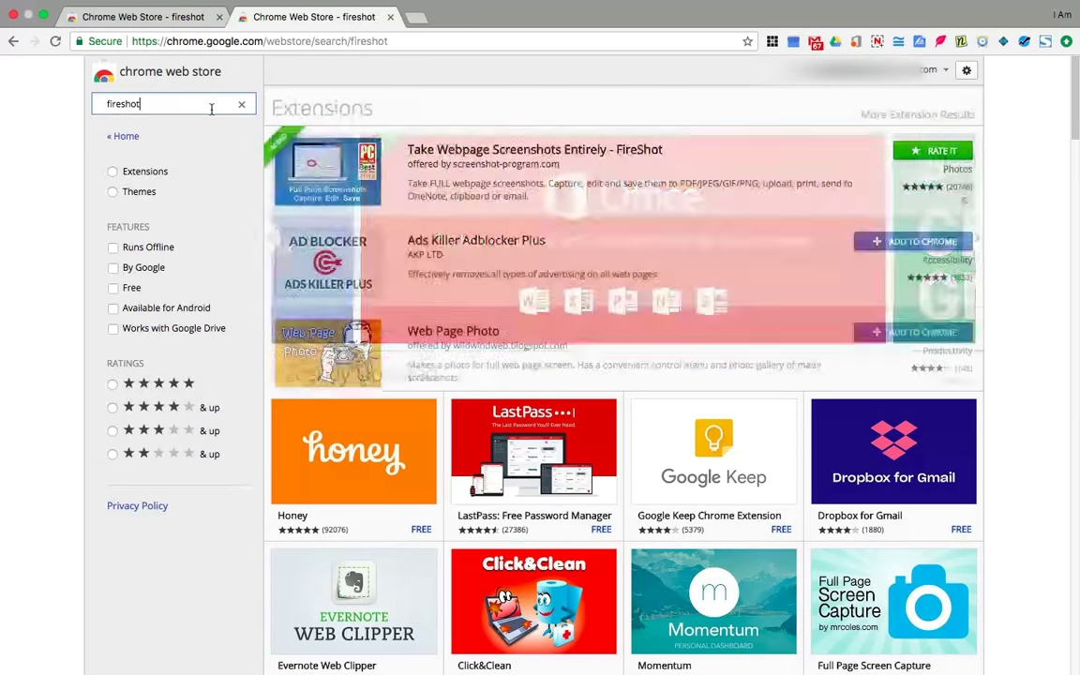